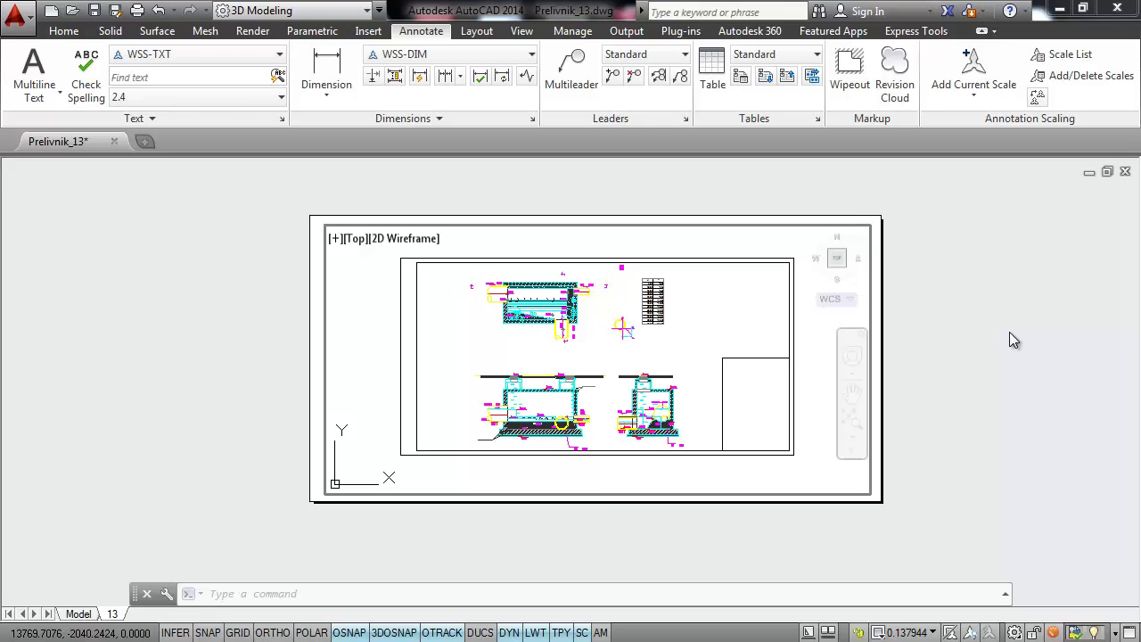
Leave the active viewport for paper space and view the full drawing in model space.
click(1001, 322)
click(1003, 358)
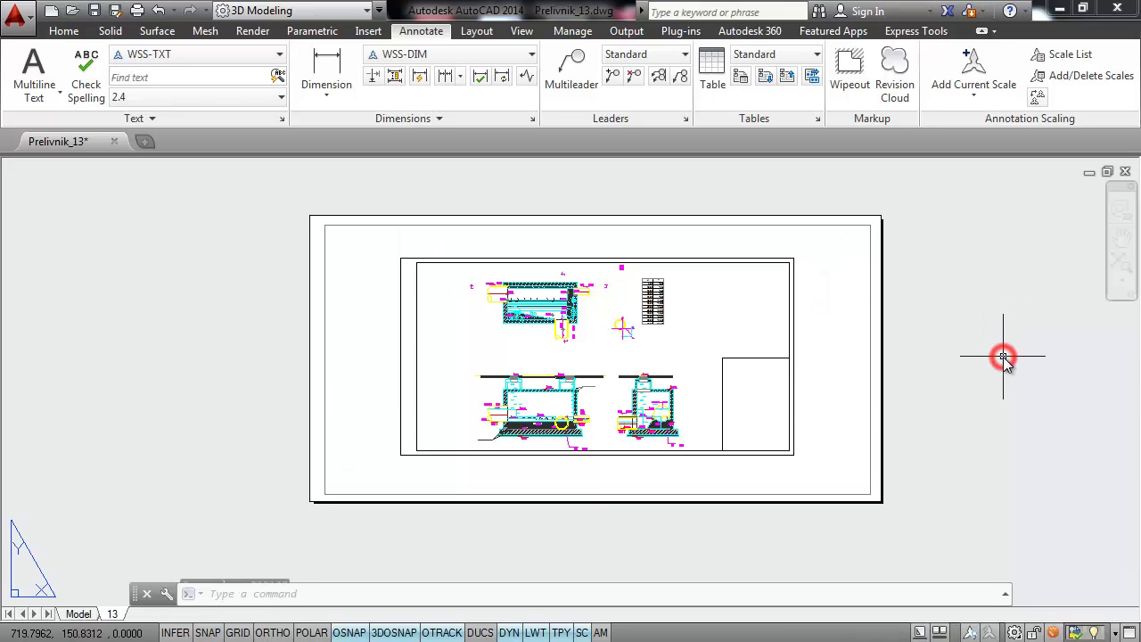
click(80, 614)
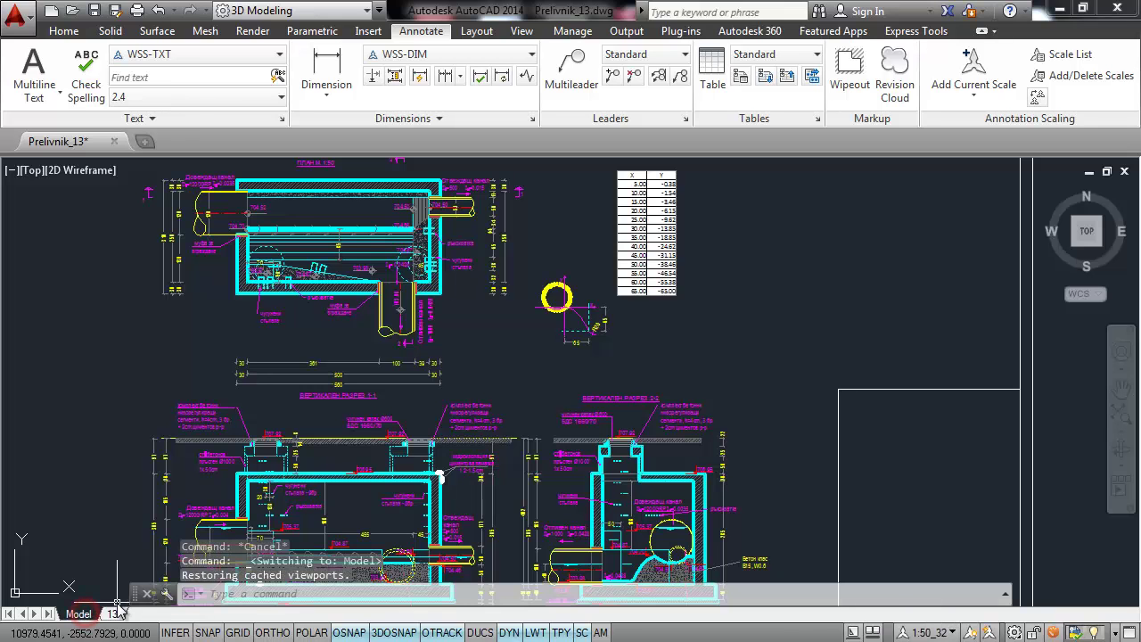
scroll(517, 369, down, 3)
middle_drag(419, 389, 463, 387)
scroll(464, 388, up, 2)
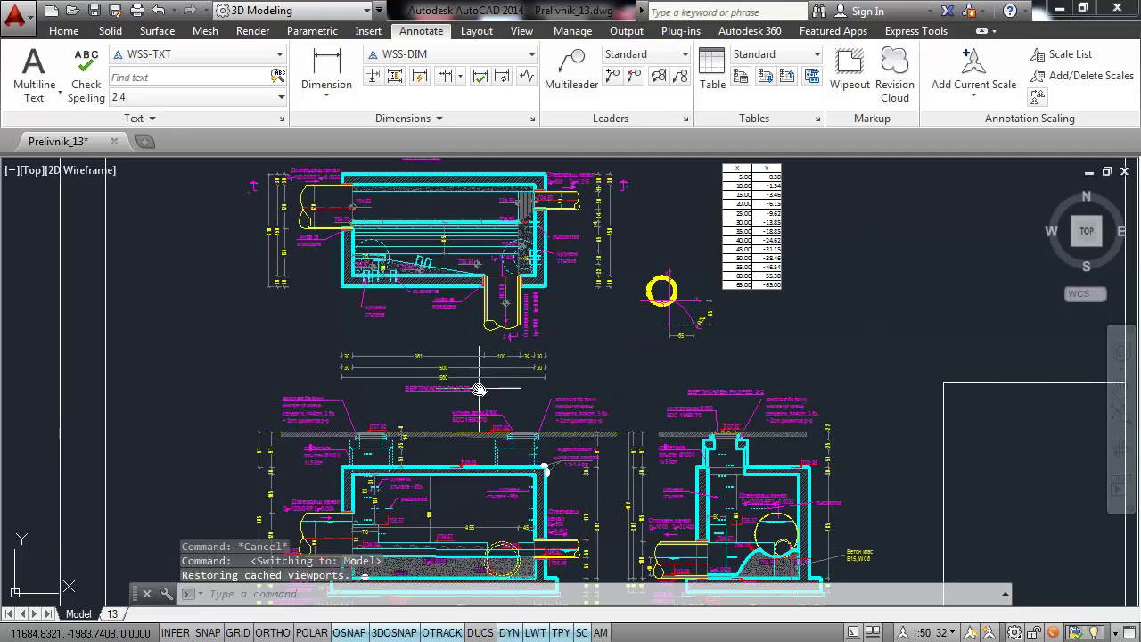
Return to layout 13, activate its viewport and shift the drawing inside it.
click(110, 614)
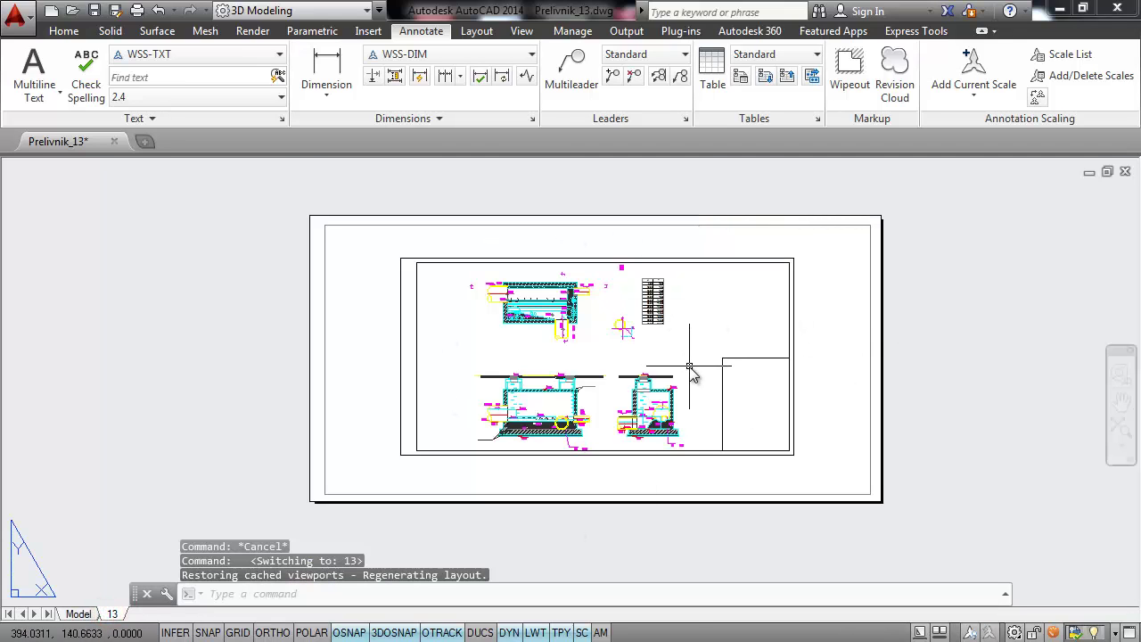
middle_drag(604, 349, 617, 358)
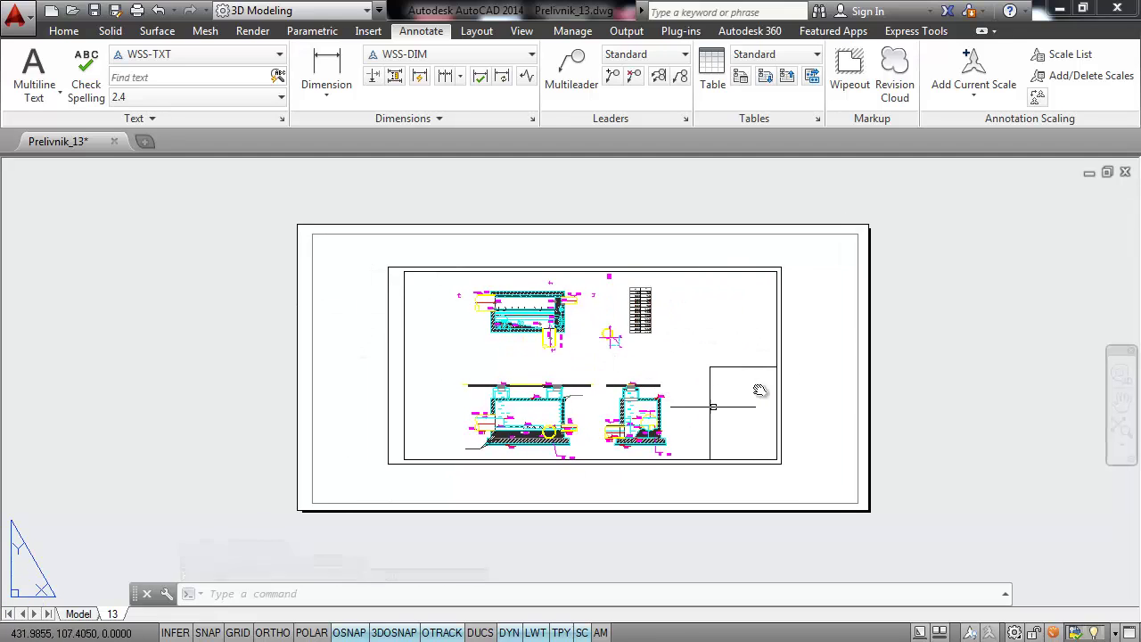
double_click(441, 332)
mouse_move(624, 394)
middle_down()
mouse_move(497, 395)
mouse_move(708, 287)
mouse_move(553, 278)
mouse_move(624, 383)
mouse_move(403, 290)
mouse_move(406, 383)
mouse_move(638, 383)
mouse_move(499, 267)
mouse_move(564, 353)
mouse_move(560, 339)
mouse_move(703, 325)
middle_up()
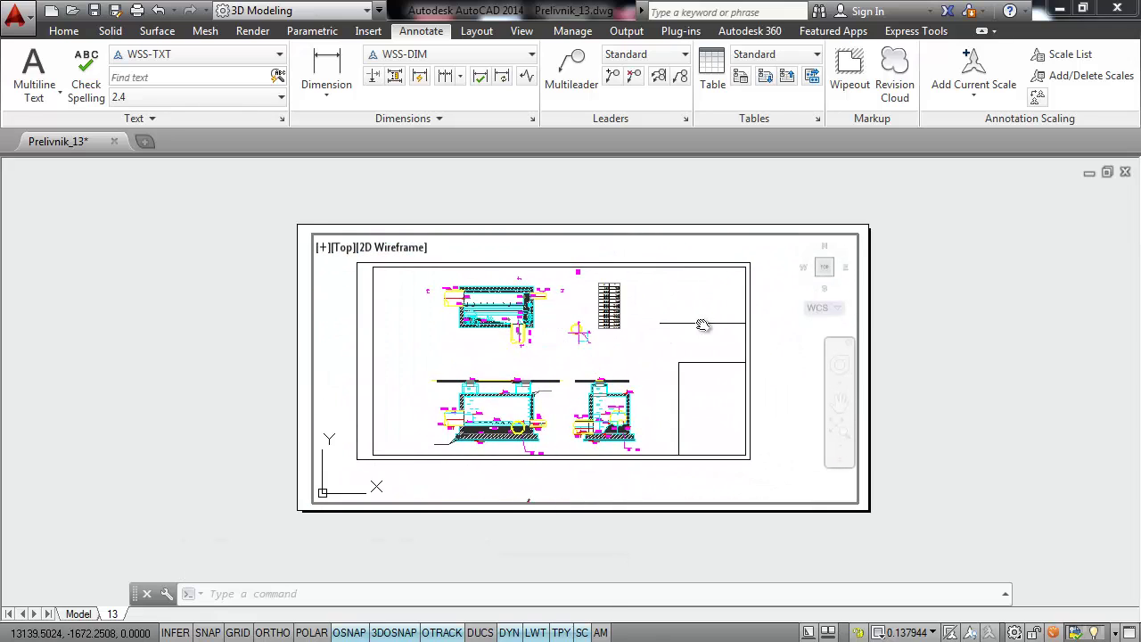
Deactivate the viewport and compare the drawing in model space with the sheet on layout 13.
double_click(927, 294)
middle_drag(930, 288, 832, 335)
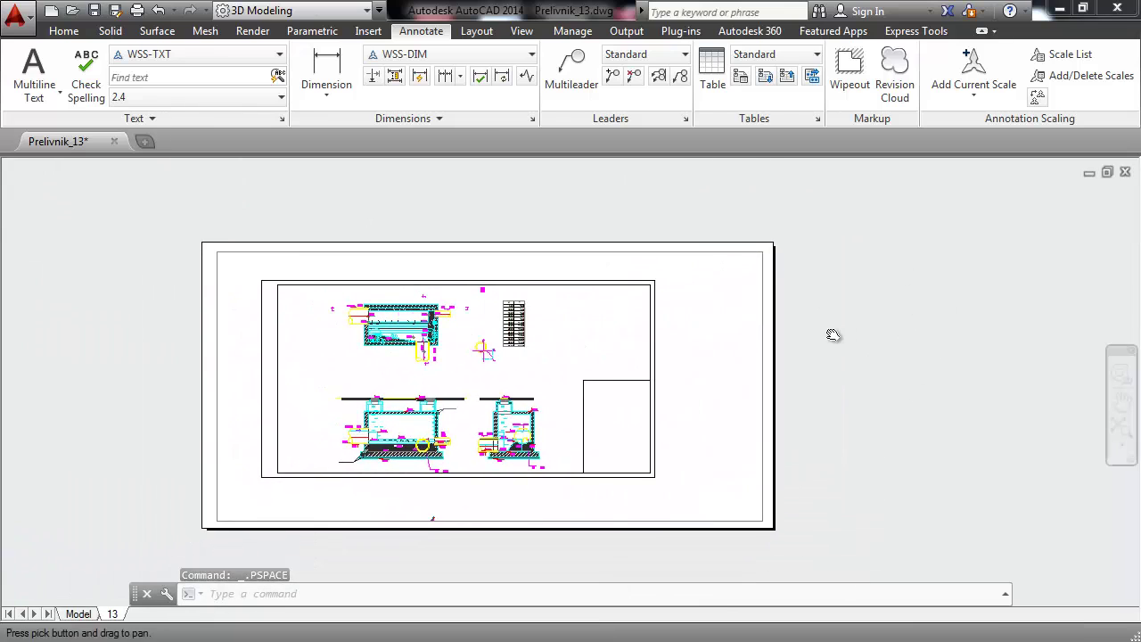
click(78, 614)
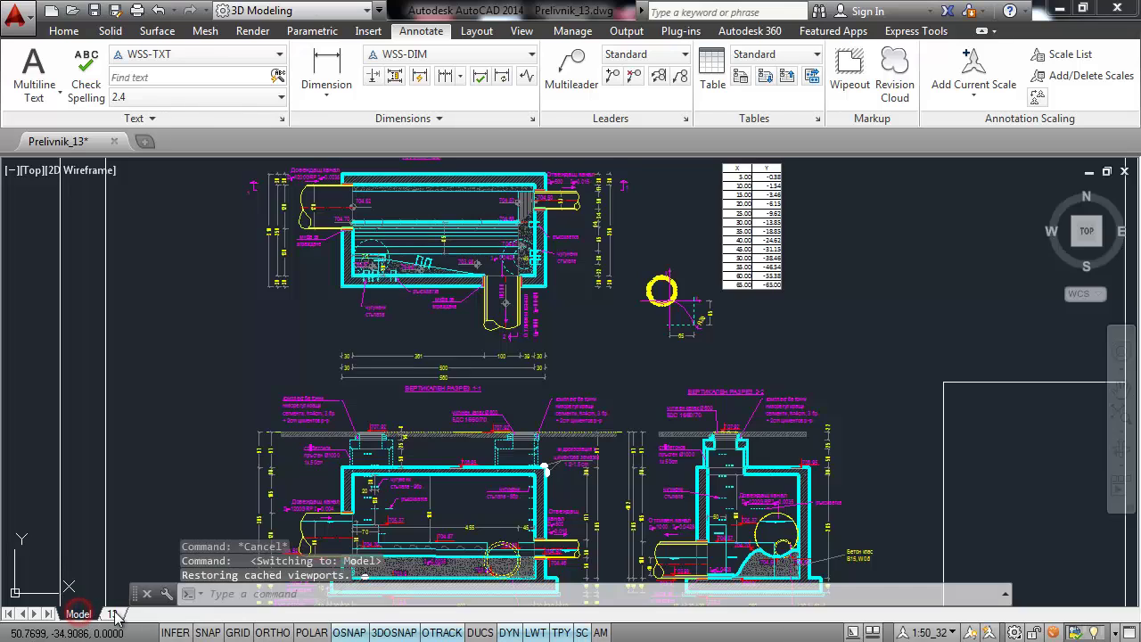
click(112, 615)
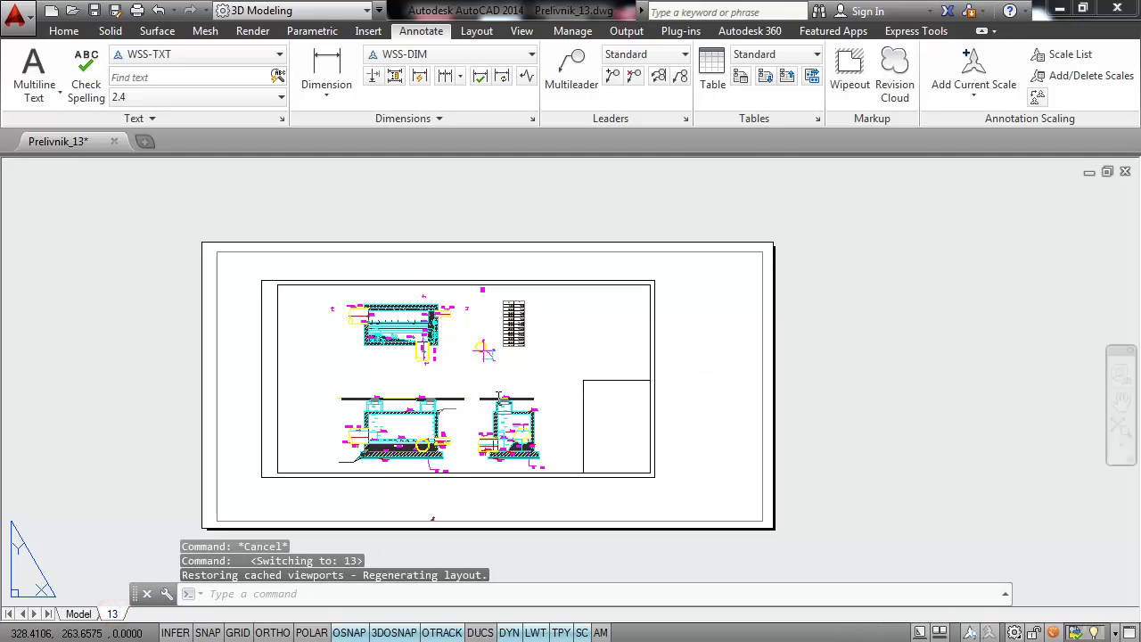
middle_drag(411, 378, 588, 310)
Activate the viewport to nudge the drawing within the sheet, and return to paper space.
double_click(467, 314)
mouse_move(467, 314)
middle_down()
mouse_move(553, 337)
mouse_move(578, 319)
middle_up()
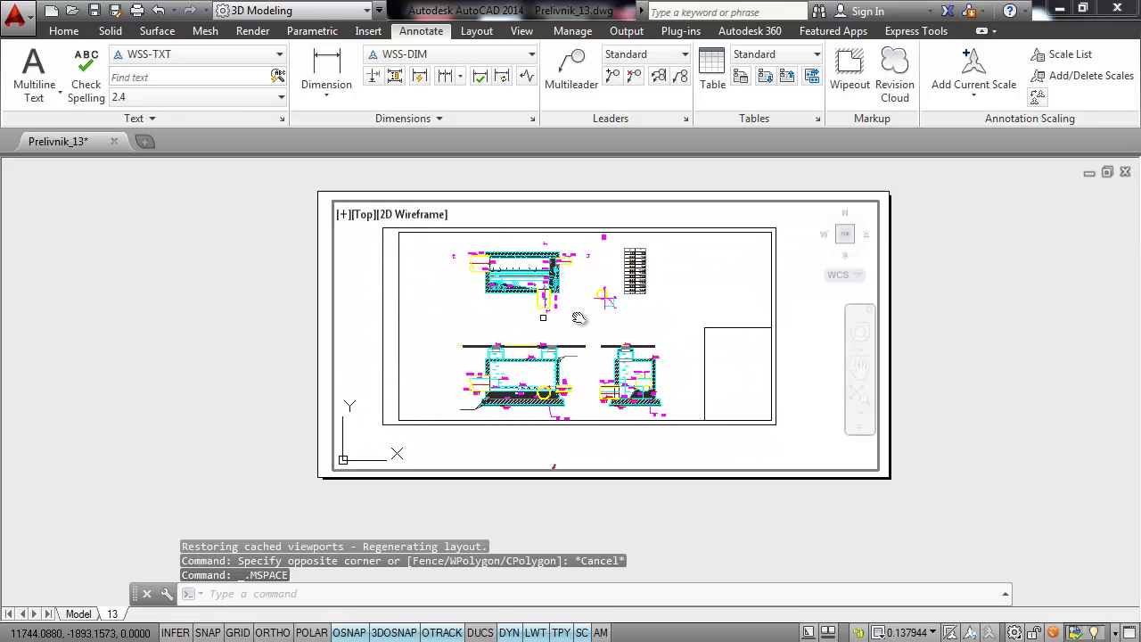
double_click(954, 283)
mouse_move(918, 260)
middle_down()
mouse_move(962, 366)
mouse_move(822, 260)
mouse_move(772, 298)
mouse_move(909, 247)
mouse_move(901, 259)
middle_up()
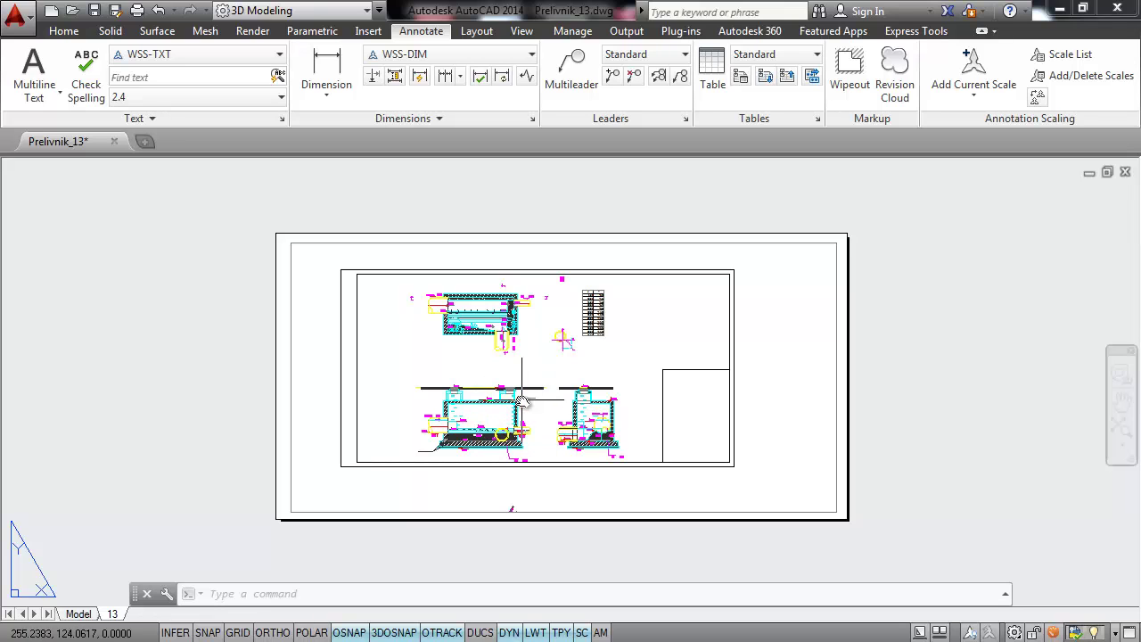
scroll(515, 365, up, 4)
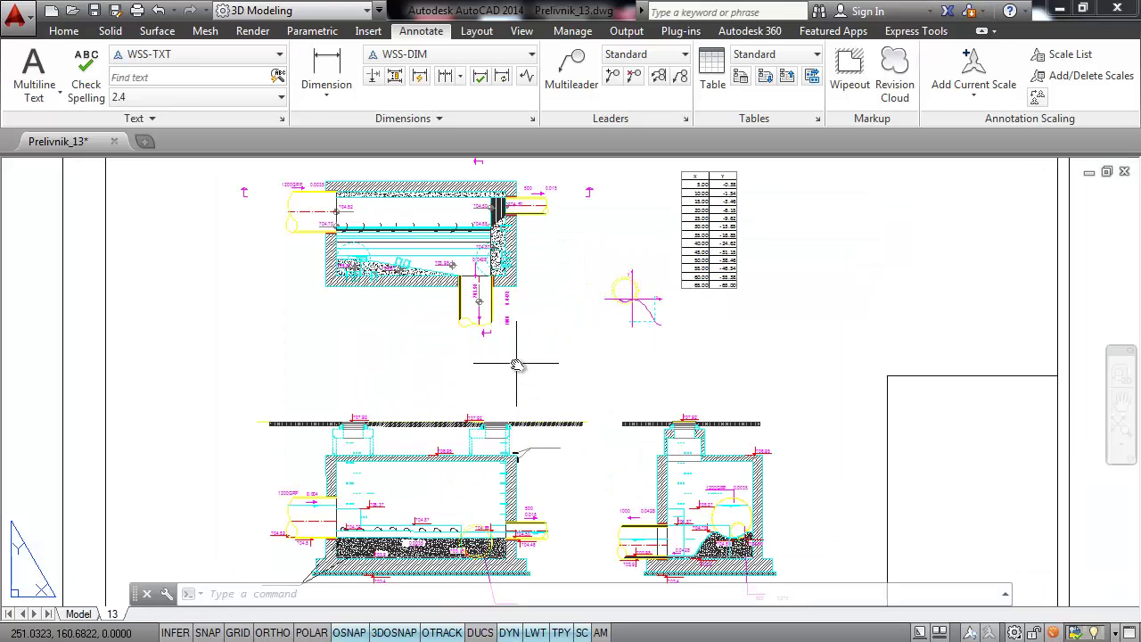
mouse_move(614, 369)
middle_down()
mouse_move(574, 369)
mouse_move(629, 378)
middle_up()
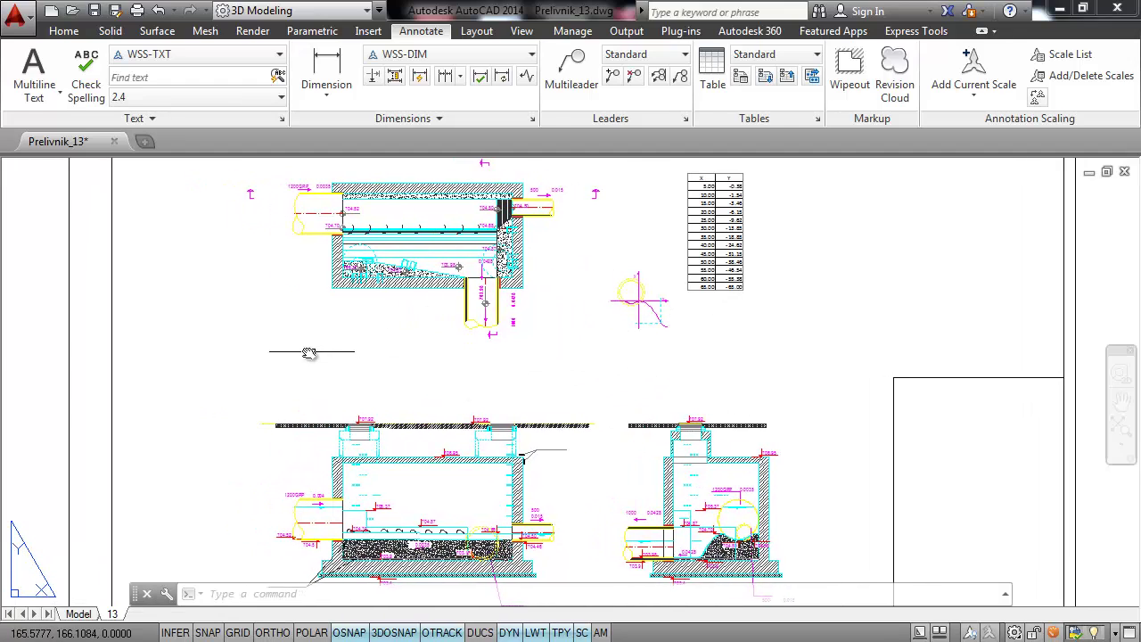
Activate the enlarged viewport and reposition the drawing frame inside it without moving the sheet.
double_click(266, 305)
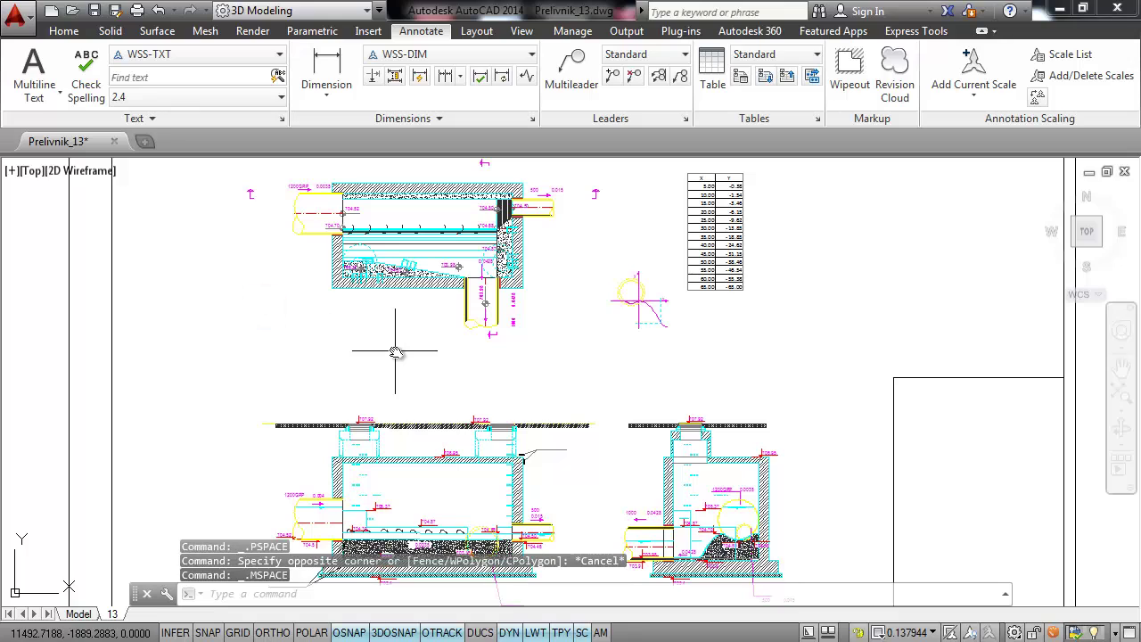
middle_drag(396, 352, 428, 201)
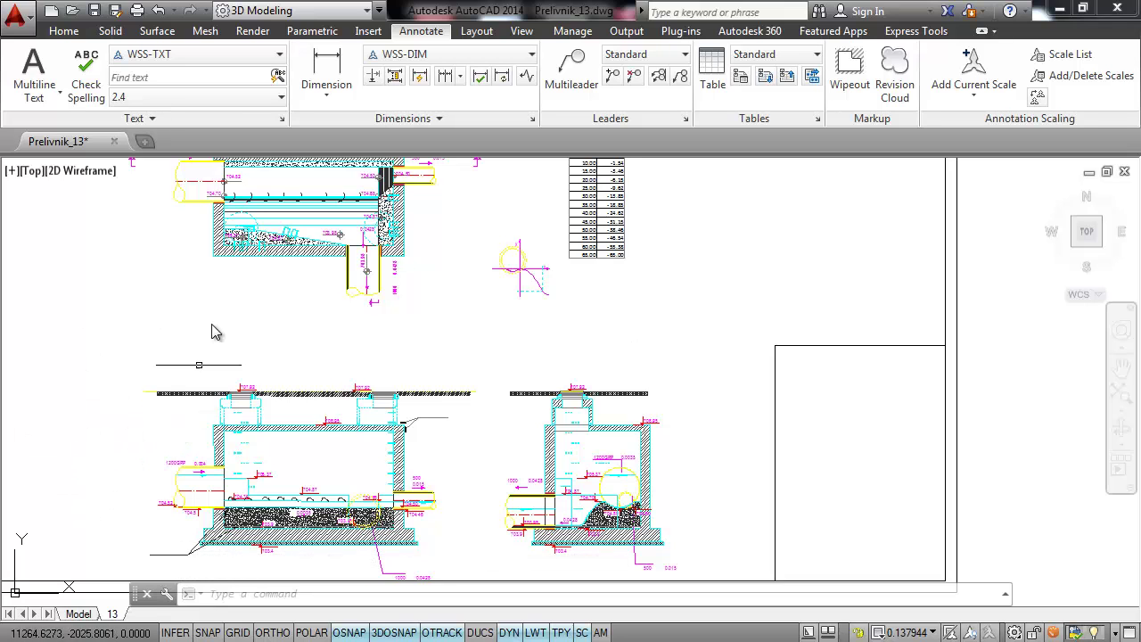
middle_drag(222, 321, 228, 479)
middle_drag(267, 294, 276, 481)
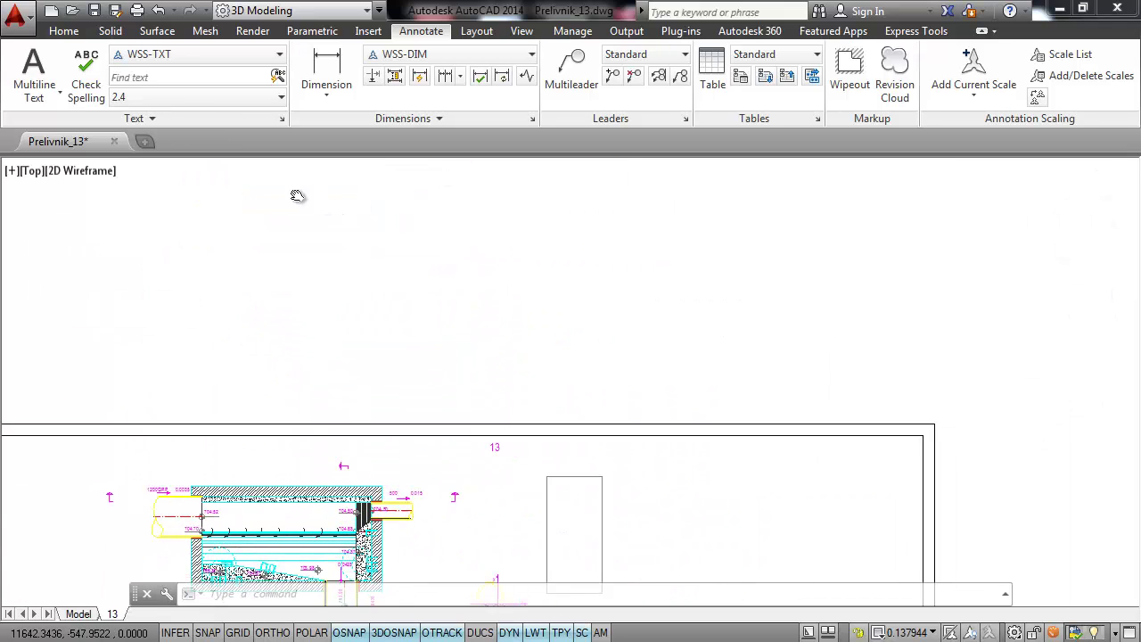
middle_drag(297, 195, 781, 412)
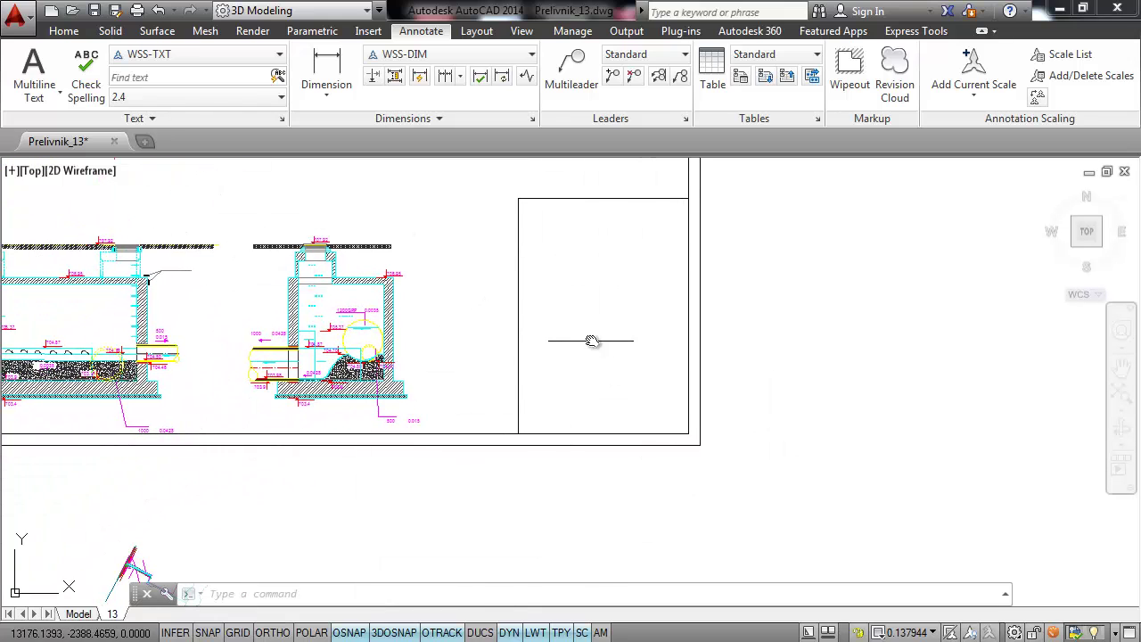
scroll(591, 357, down, 3)
scroll(268, 295, up, 3)
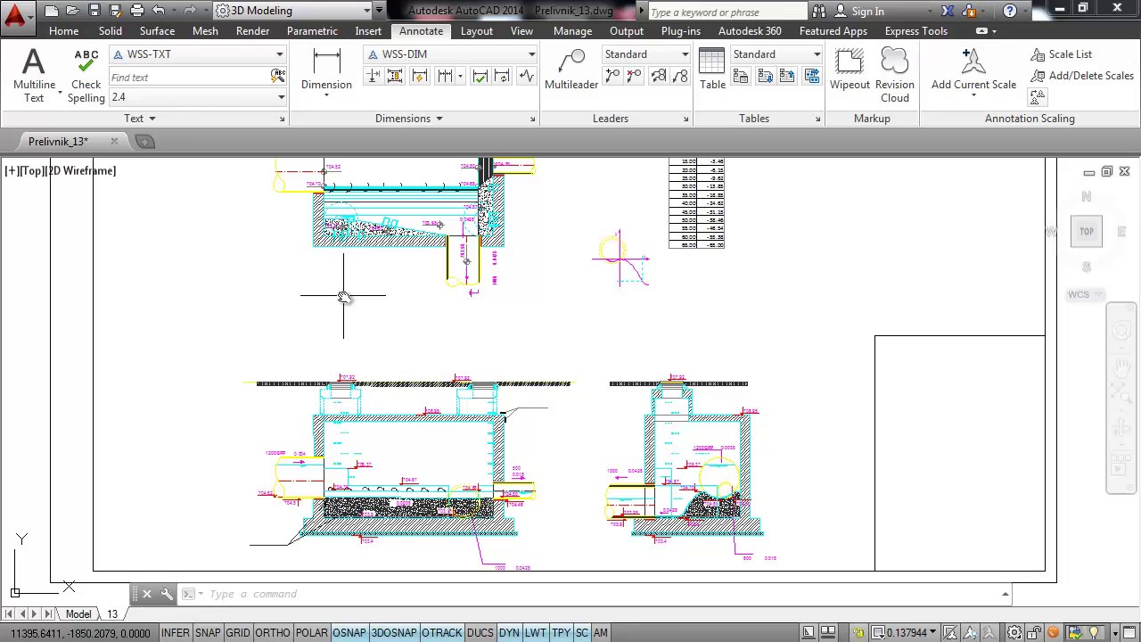
Return from the viewport to paper space with the PSPACE command.
text(P)
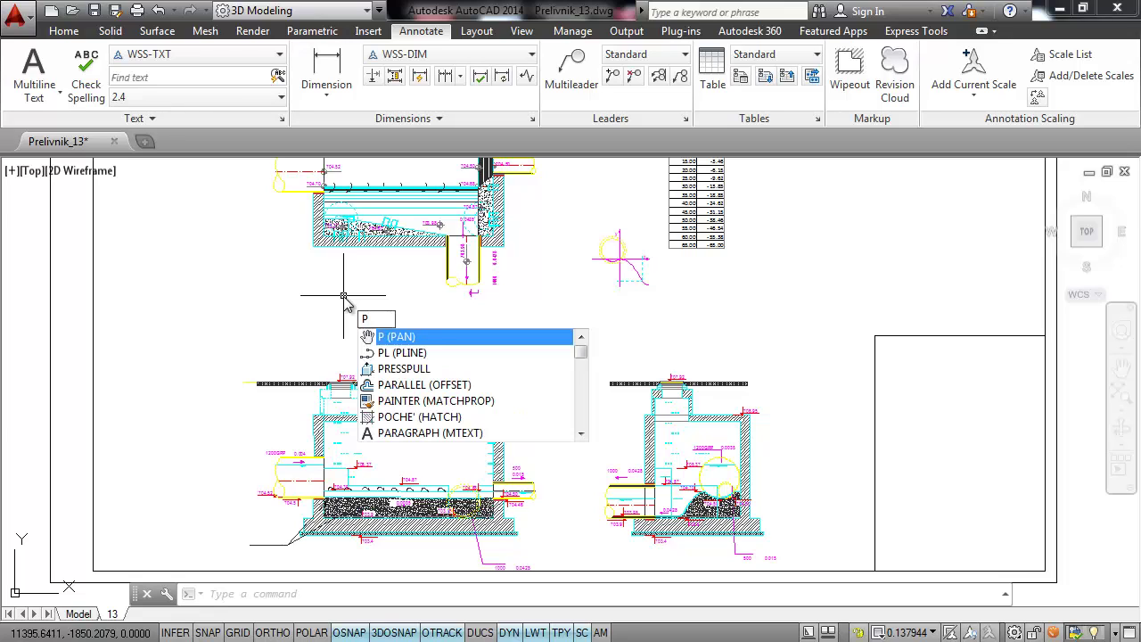
text(scape)
key(Return)
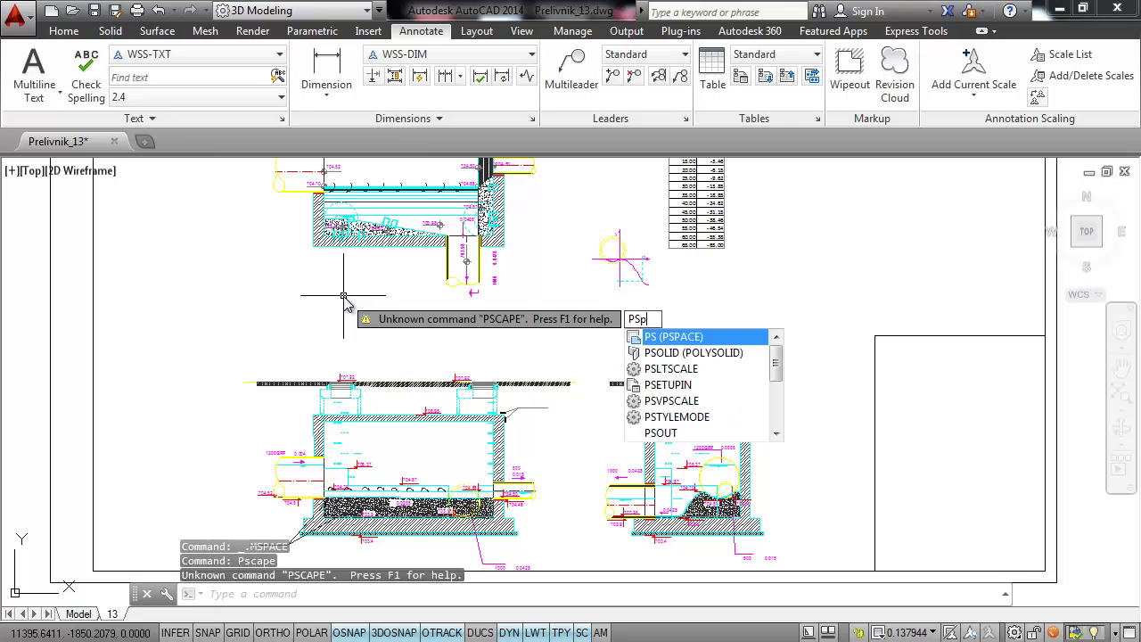
key(Return)
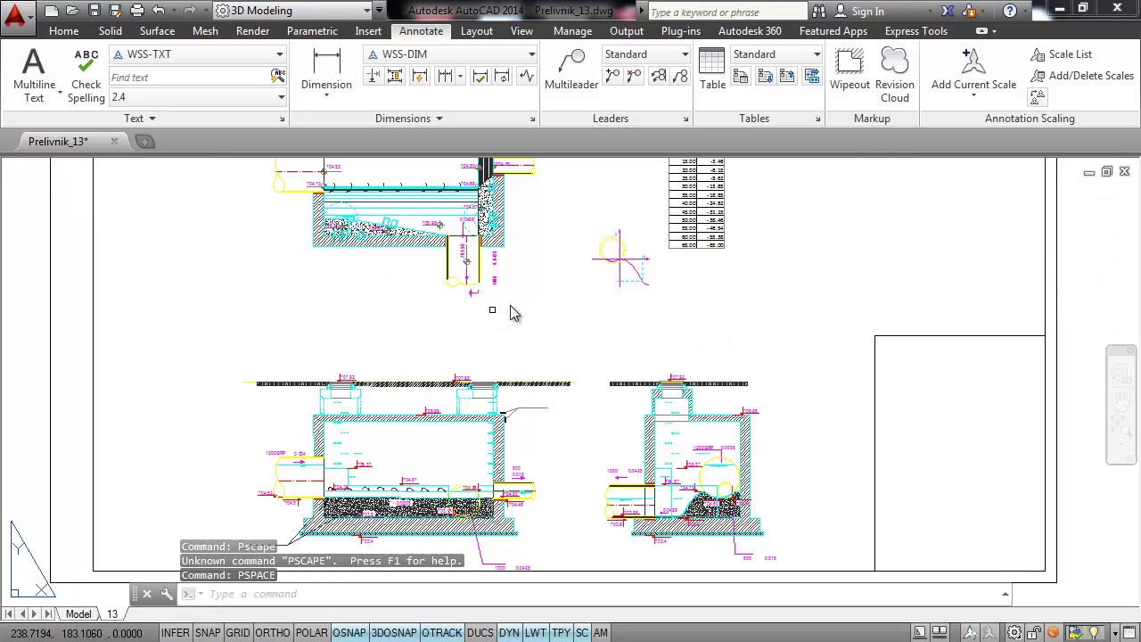
Bring the whole sheet into view and move the floating command line up, clear of the layout tabs.
scroll(513, 312, down, 6)
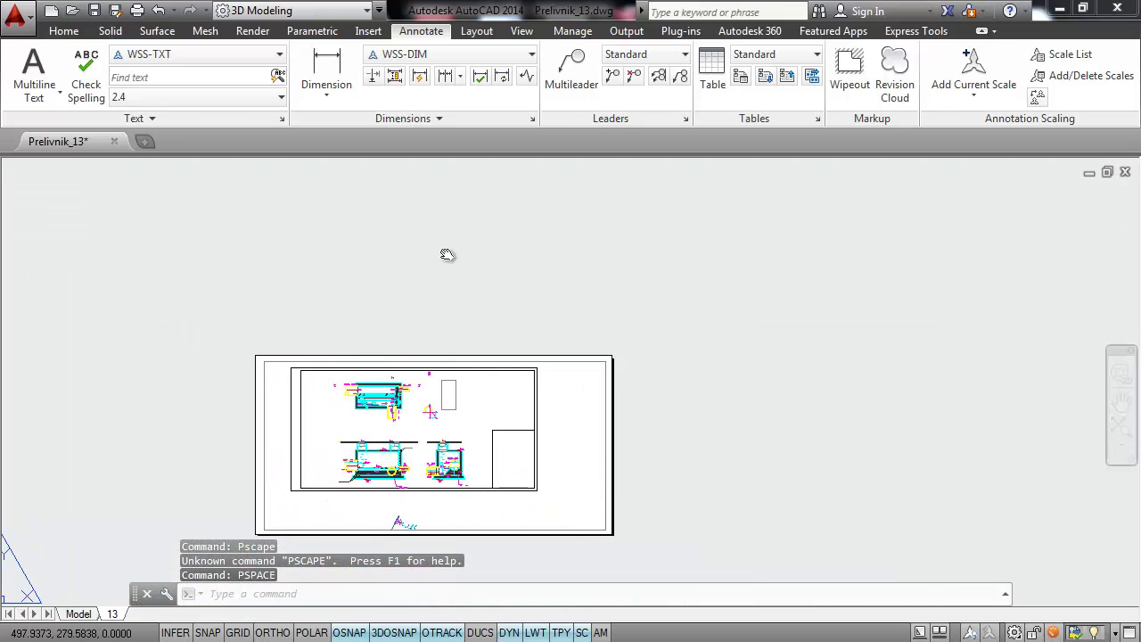
middle_drag(447, 255, 525, 401)
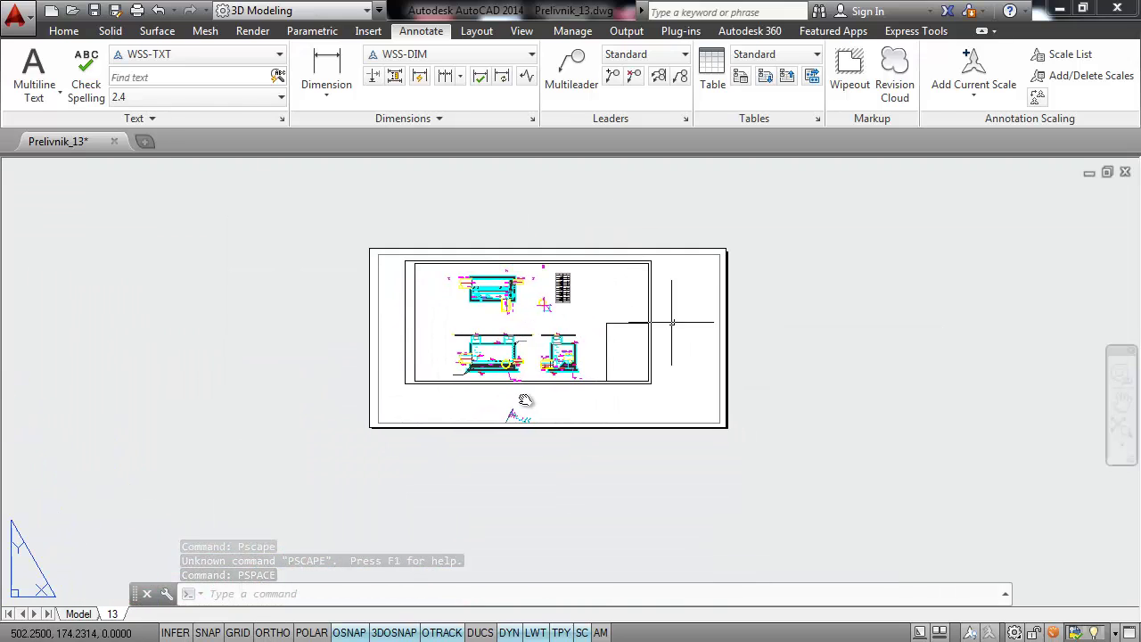
scroll(686, 361, up, 2)
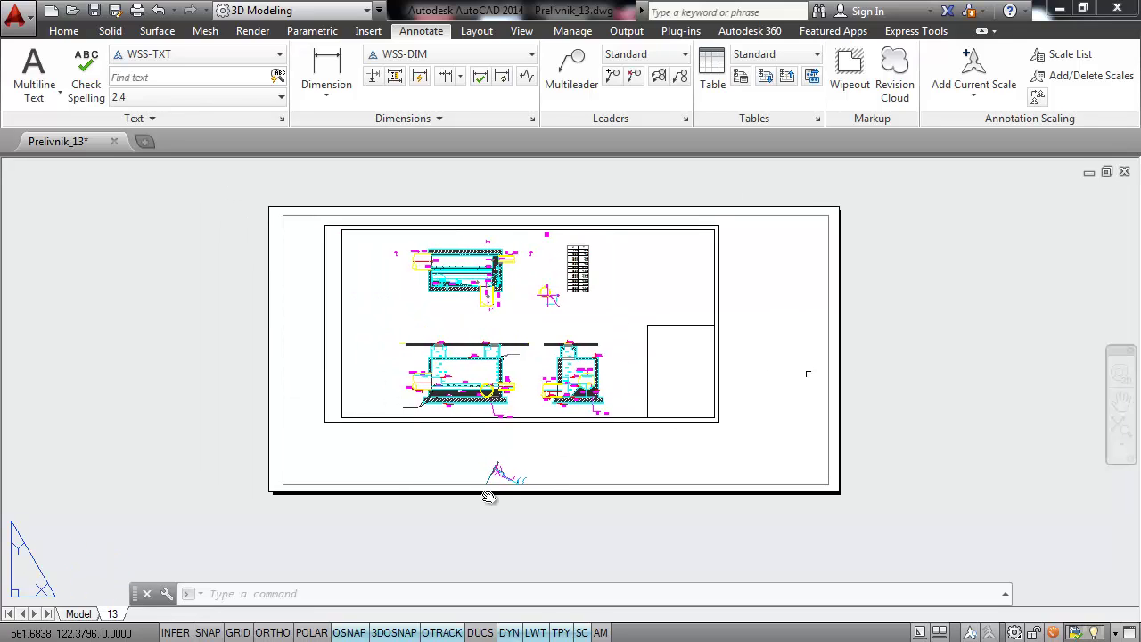
mouse_move(142, 596)
mouse_down()
mouse_move(147, 505)
mouse_move(134, 519)
mouse_up()
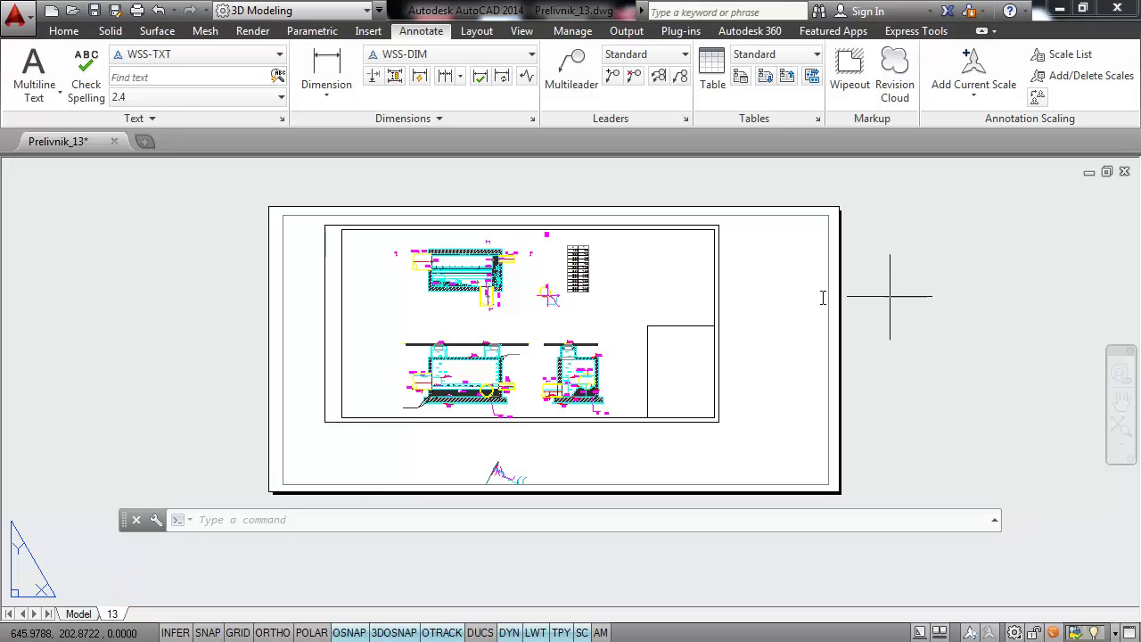
Switch into the viewport and back to paper space, and repeat the switch with the MSPACE and PSPACE commands.
double_click(770, 292)
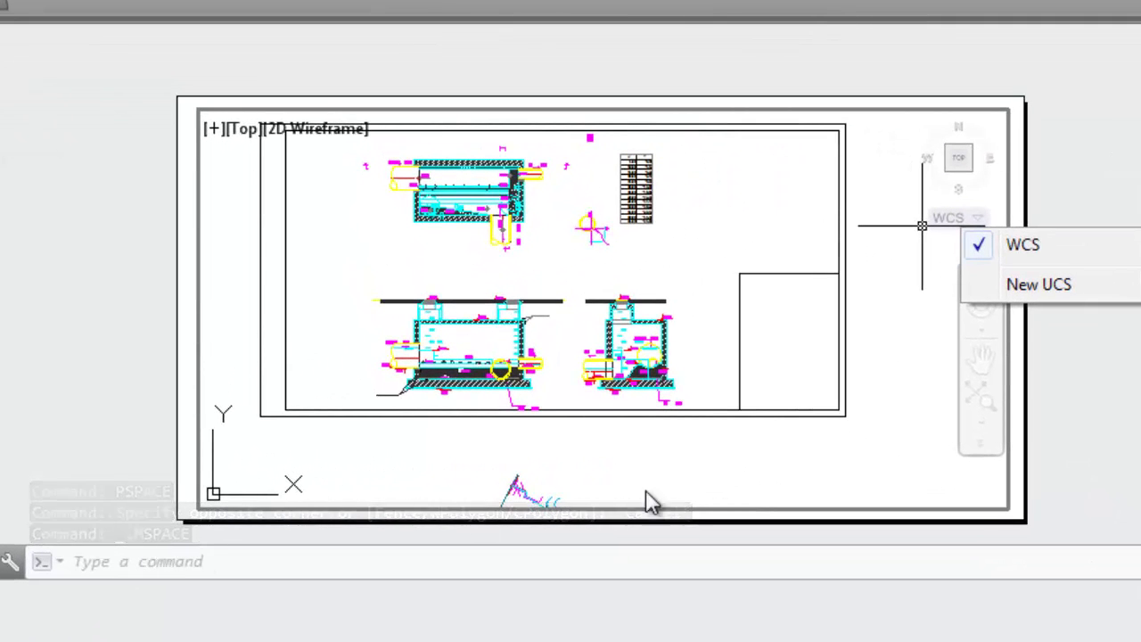
double_click(1113, 204)
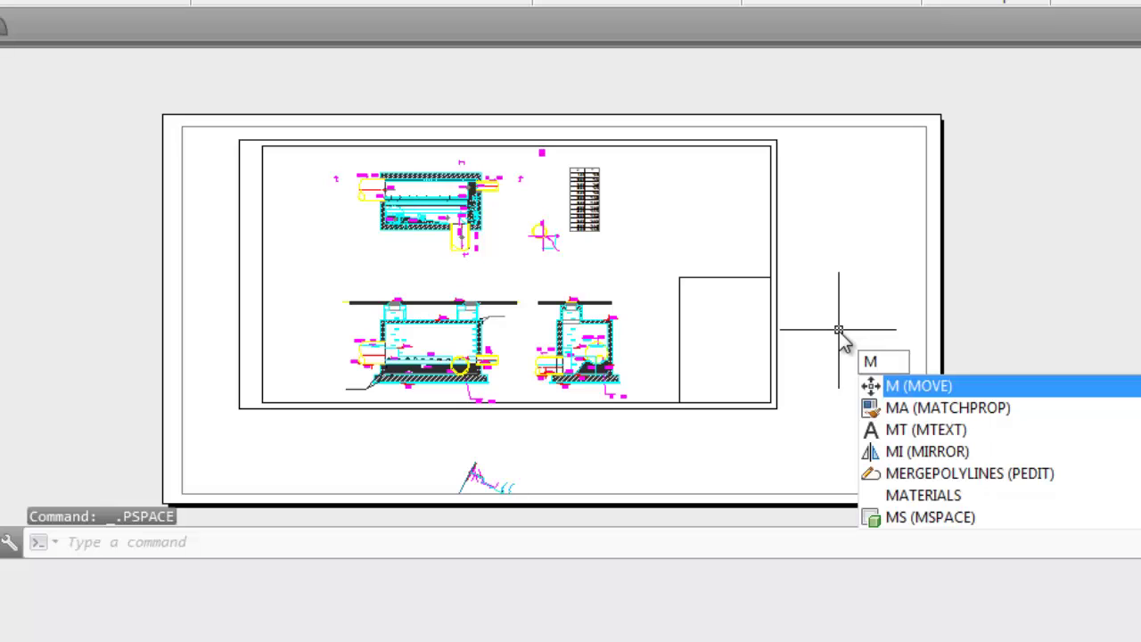
text(pace)
key(Return)
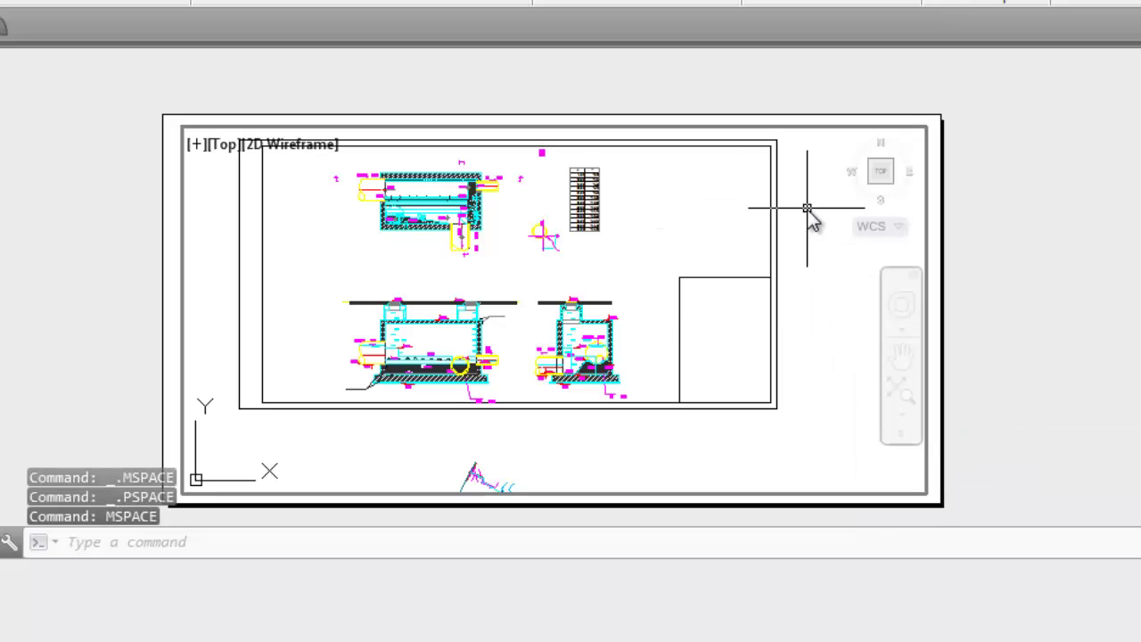
text(psp)
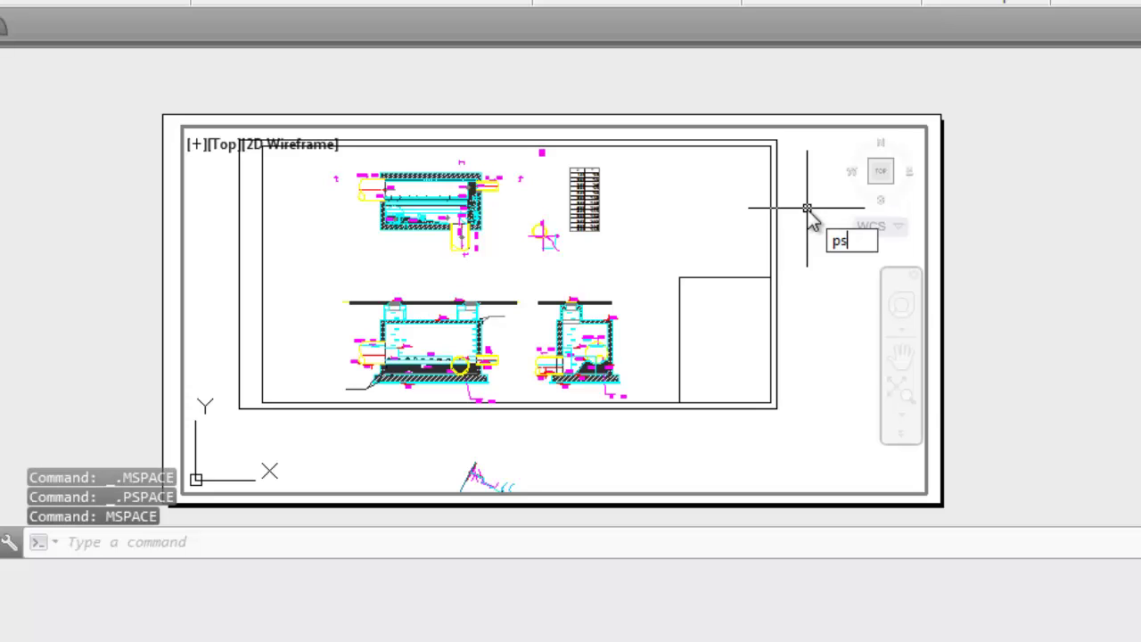
key(Return)
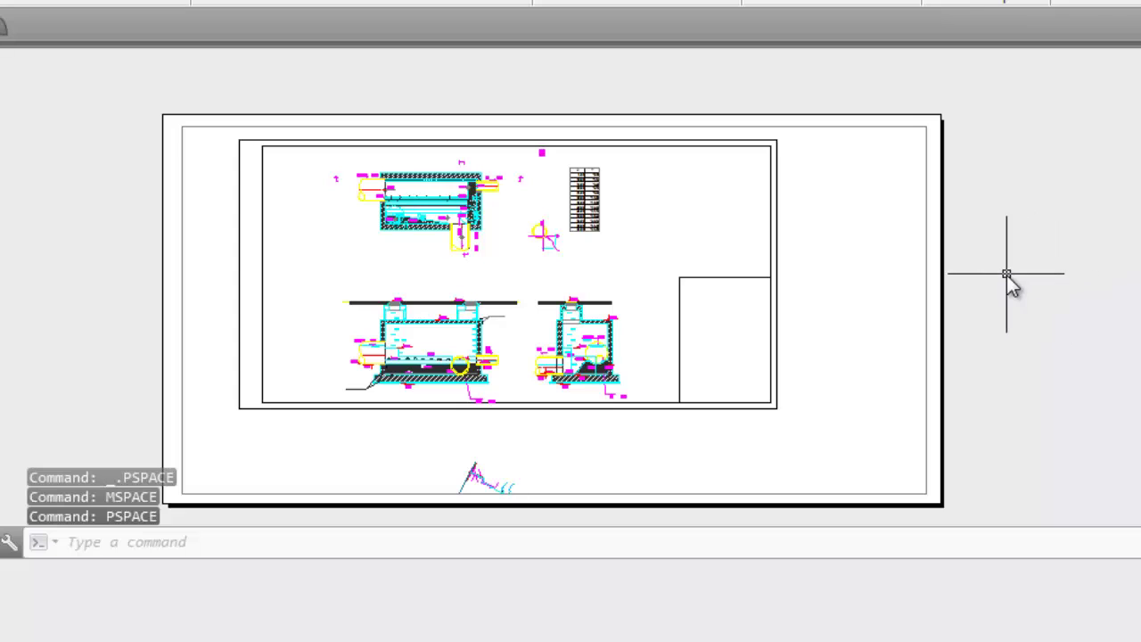
Activate the layout 13 viewport once more, return to paper space and look over the sheet.
double_click(849, 236)
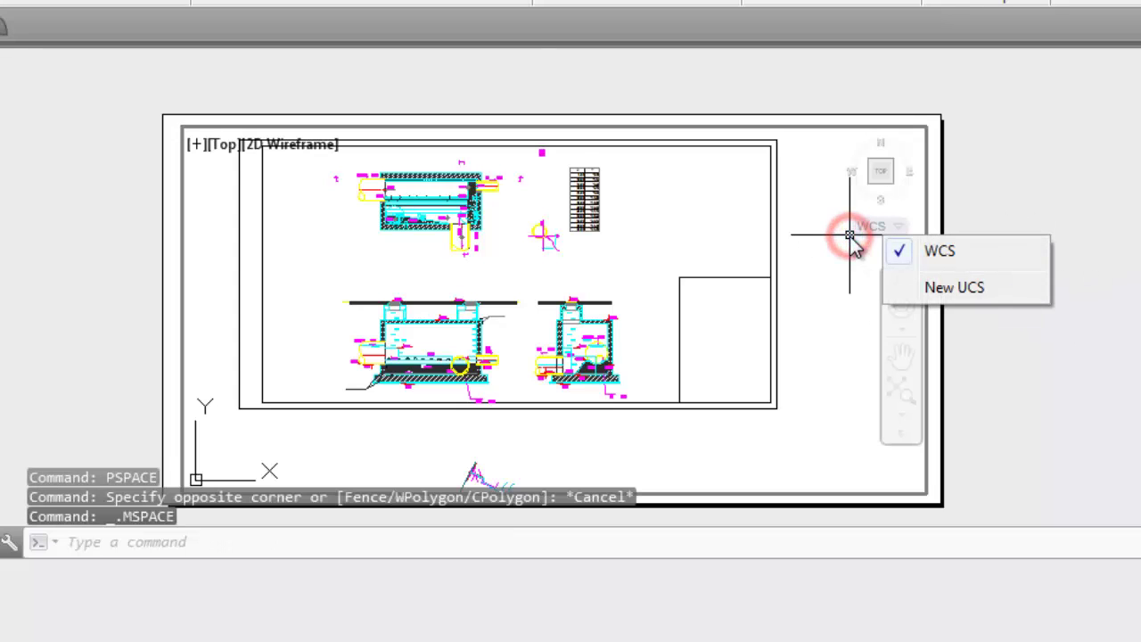
click(1039, 143)
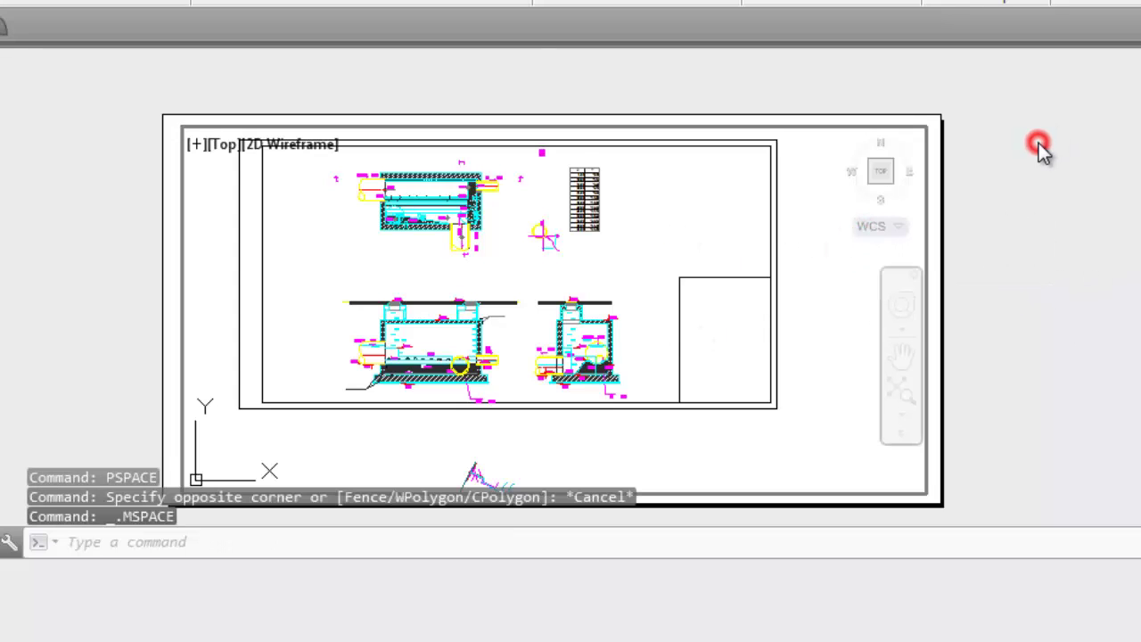
double_click(1052, 170)
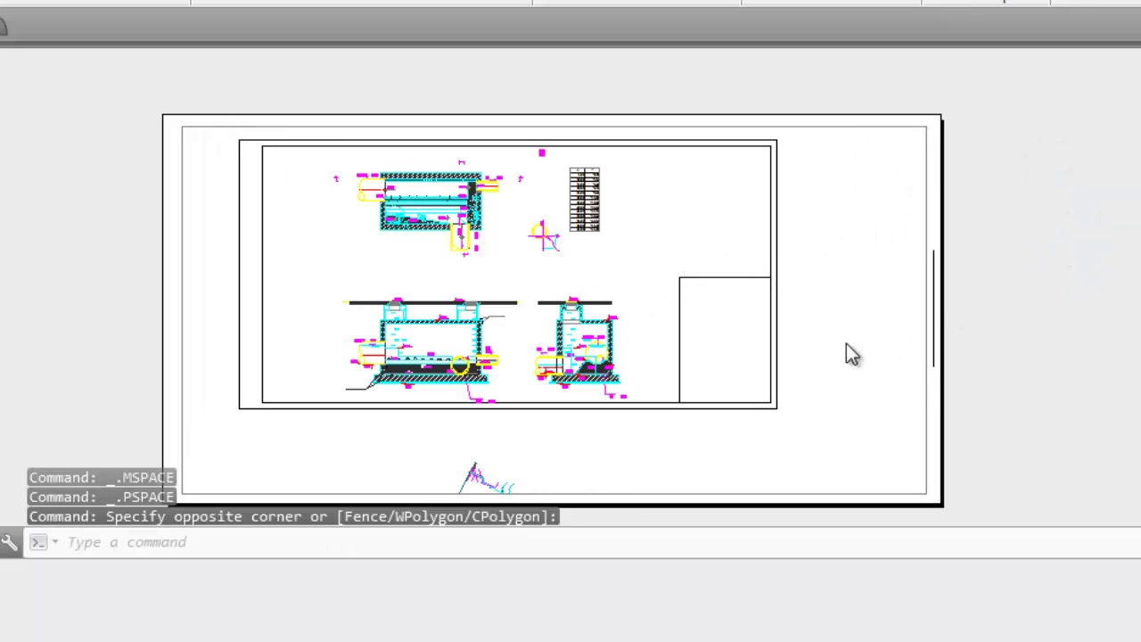
scroll(624, 355, up, 4)
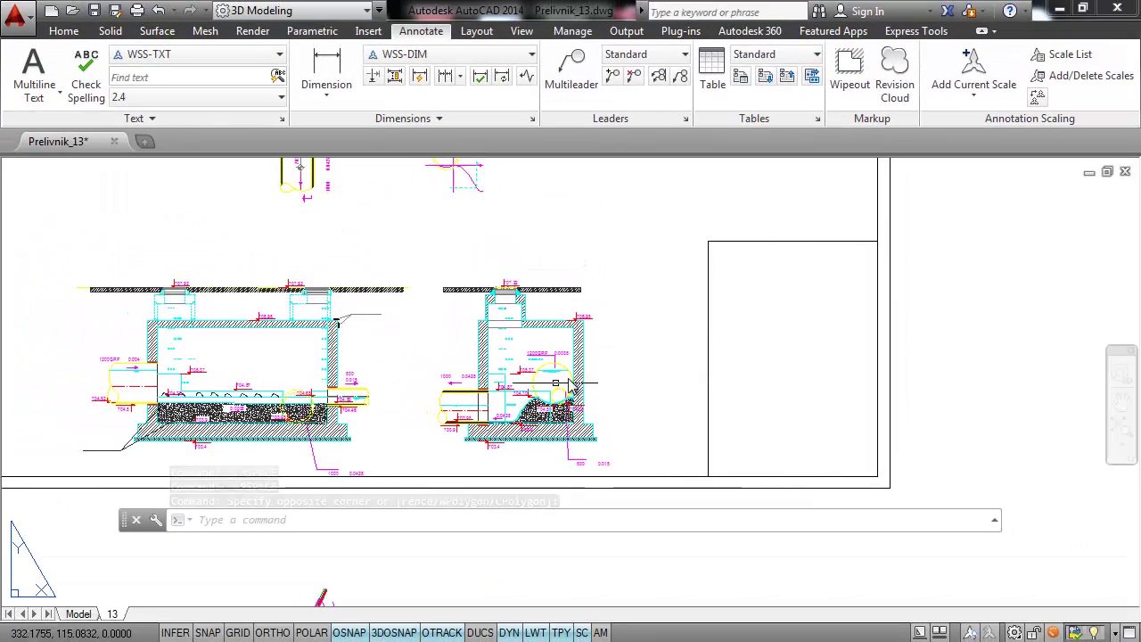
middle_drag(628, 286, 671, 451)
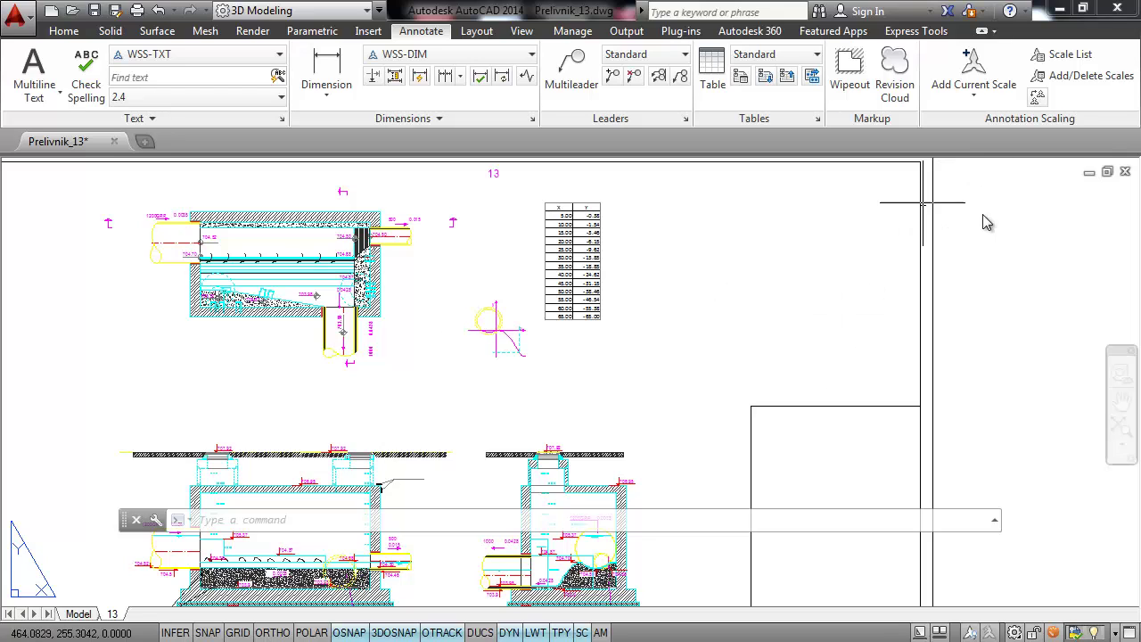
scroll(978, 269, down, 5)
mouse_move(859, 316)
middle_down()
mouse_move(657, 401)
mouse_move(631, 392)
mouse_move(662, 316)
middle_up()
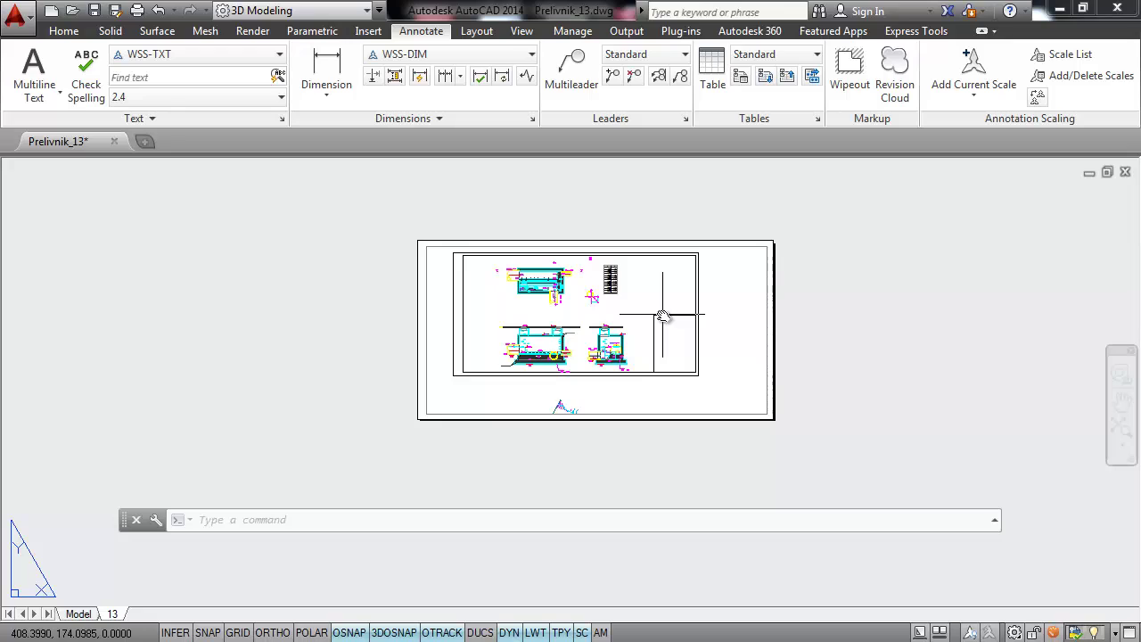